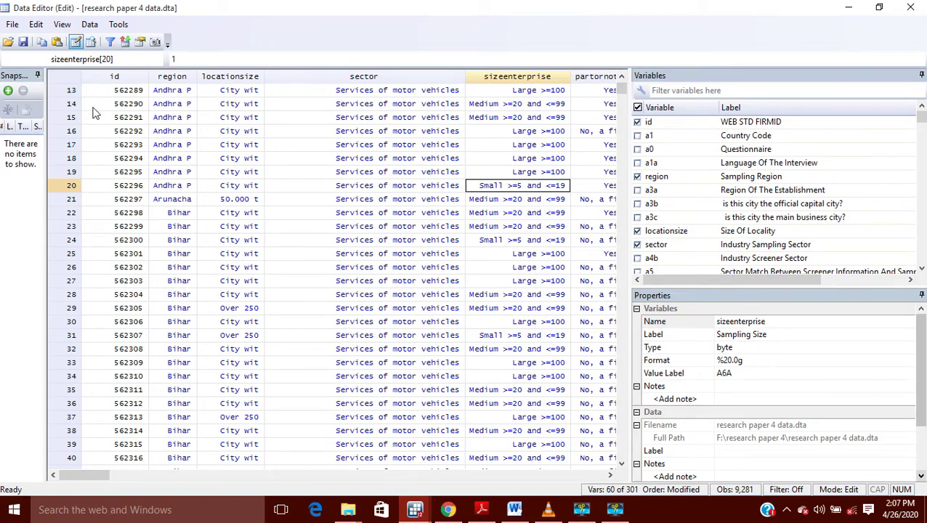
Check the stored sizeenterprise codes, including the Large >=100 entry, then minimize the Data Editor
{"action": "scroll", "coordinate": [142, 218], "scroll_direction": "up", "scroll_amount": 4}
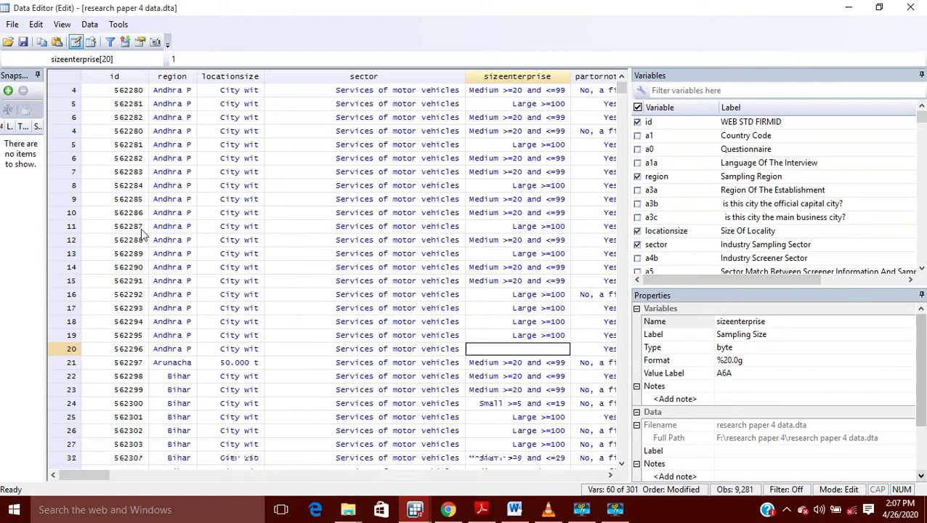
{"action": "mouse_move", "coordinate": [90, 475]}
{"action": "left_mouse_down"}
{"action": "mouse_move", "coordinate": [247, 477]}
{"action": "mouse_move", "coordinate": [84, 474]}
{"action": "left_mouse_up"}
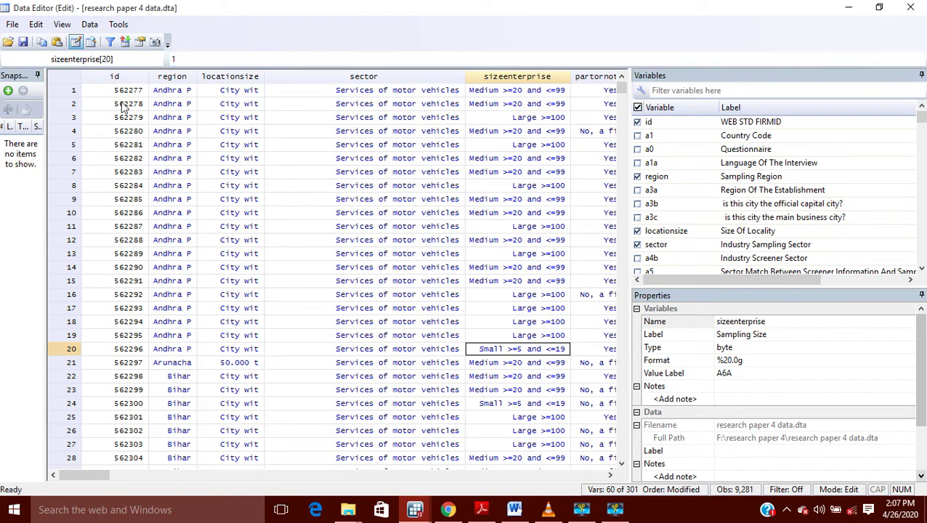
{"action": "left_click", "coordinate": [481, 93]}
{"action": "left_click", "coordinate": [489, 106]}
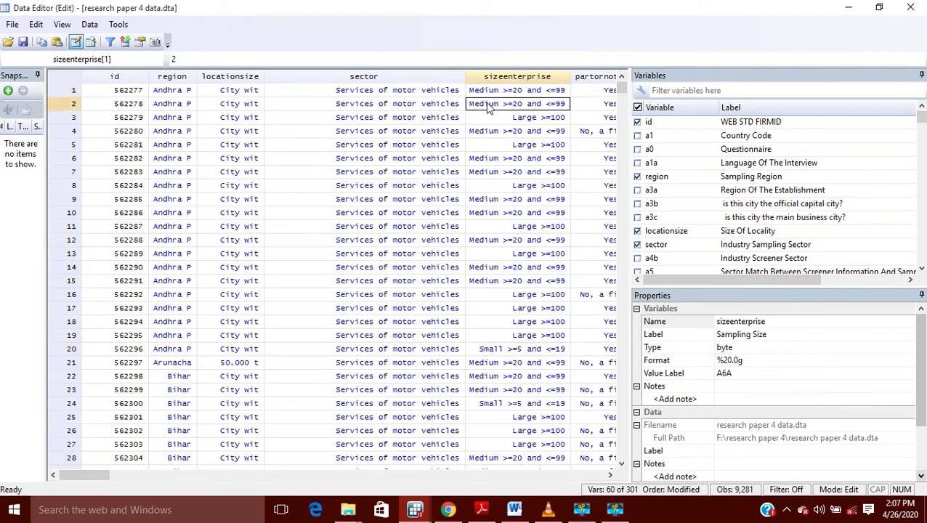
{"action": "left_click", "coordinate": [476, 119]}
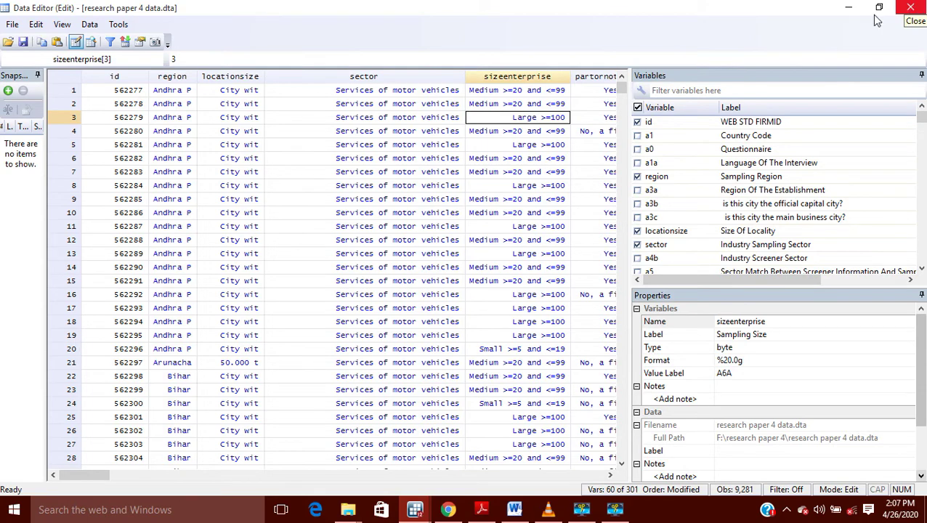
{"action": "left_click", "coordinate": [848, 9]}
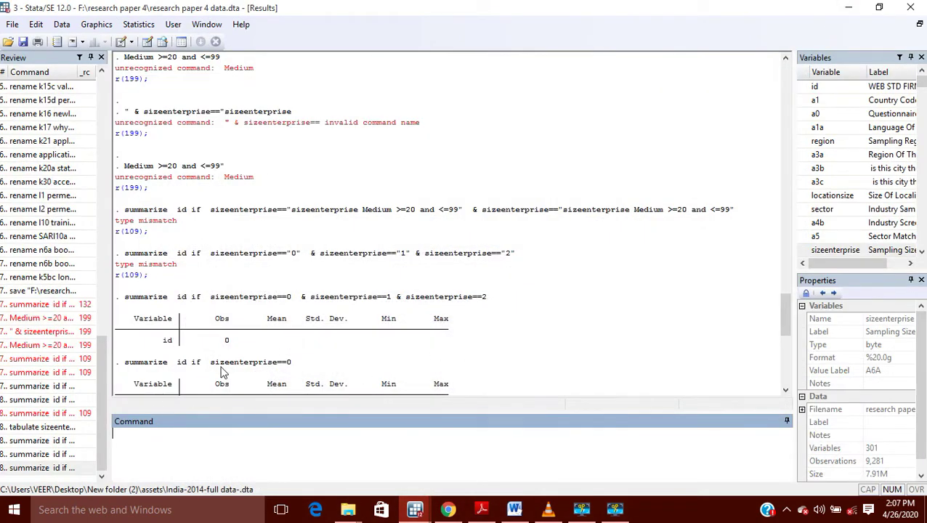
Run tabulate sizeenterprise to list Small 3,120, Medium 4,060 and Large 2,101 (total 9,281)
{"action": "scroll", "coordinate": [219, 342], "scroll_direction": "up", "scroll_amount": 3}
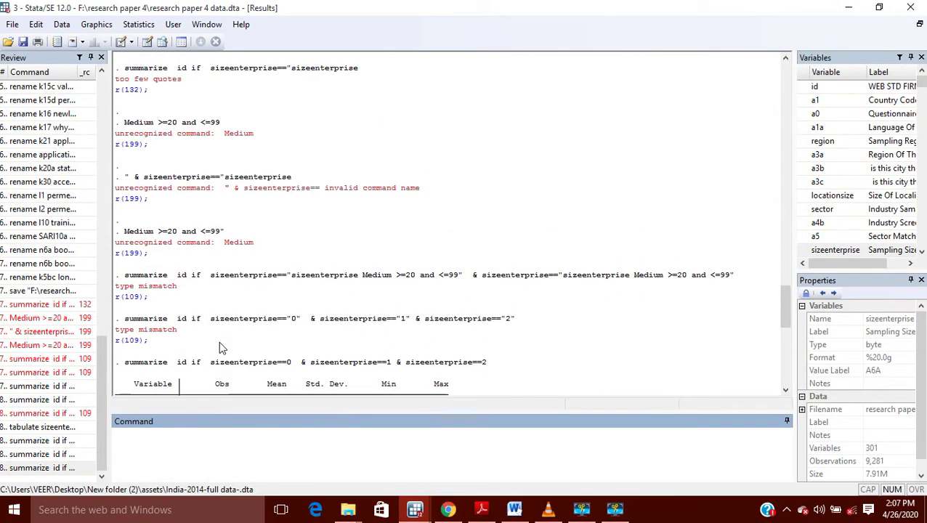
{"action": "left_click", "coordinate": [118, 438]}
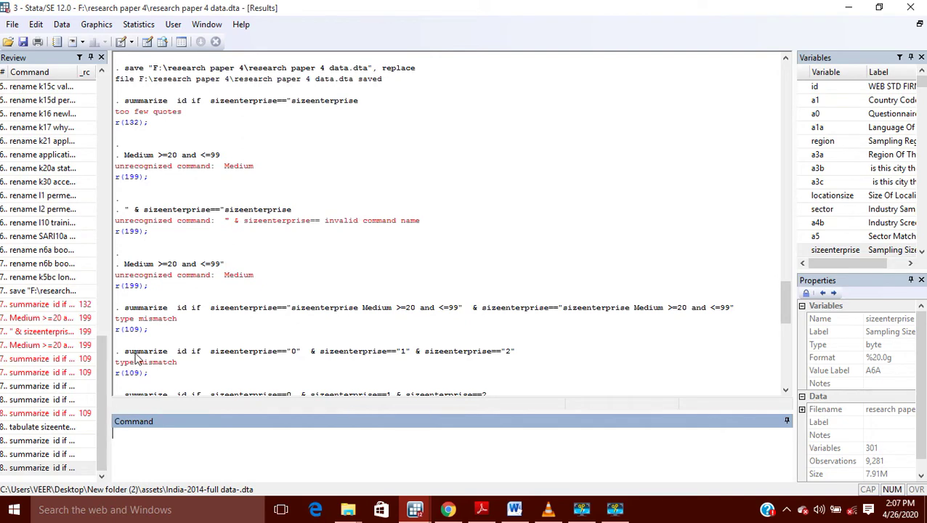
{"action": "scroll", "coordinate": [144, 261], "scroll_direction": "down", "scroll_amount": 6}
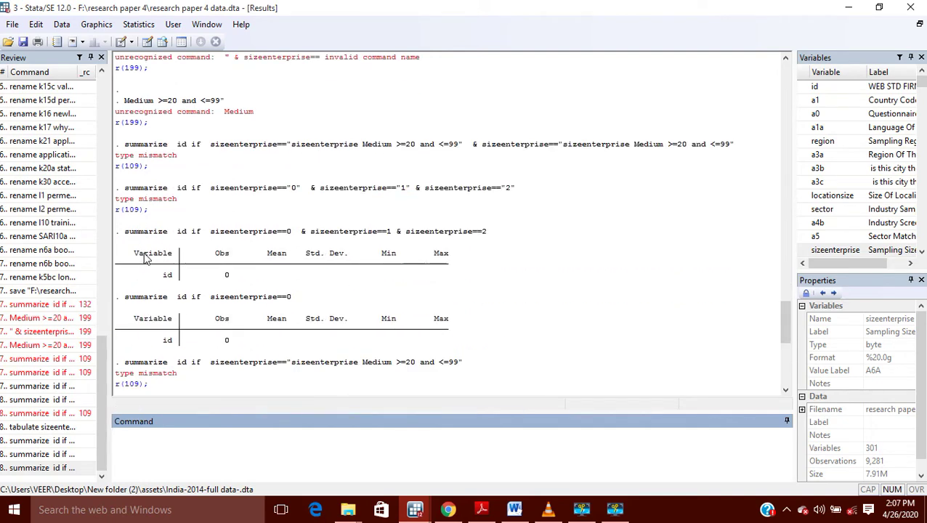
{"action": "scroll", "coordinate": [144, 283], "scroll_direction": "up", "scroll_amount": 2}
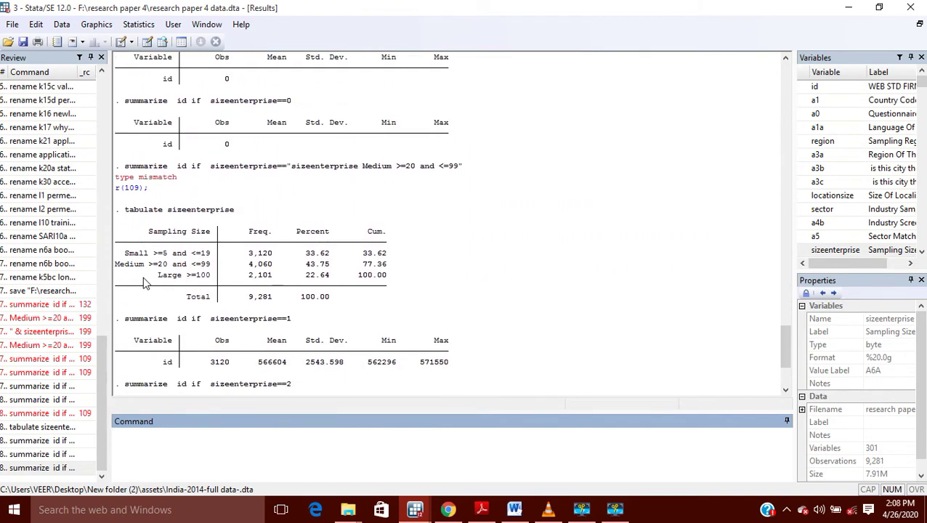
{"action": "scroll", "coordinate": [138, 294], "scroll_direction": "down", "scroll_amount": 3}
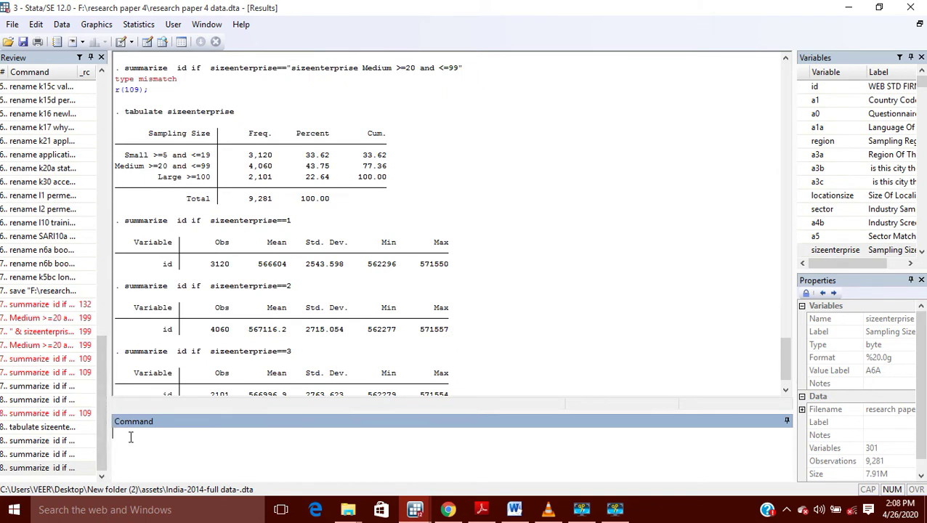
{"action": "scroll", "coordinate": [165, 366], "scroll_direction": "down", "scroll_amount": 1}
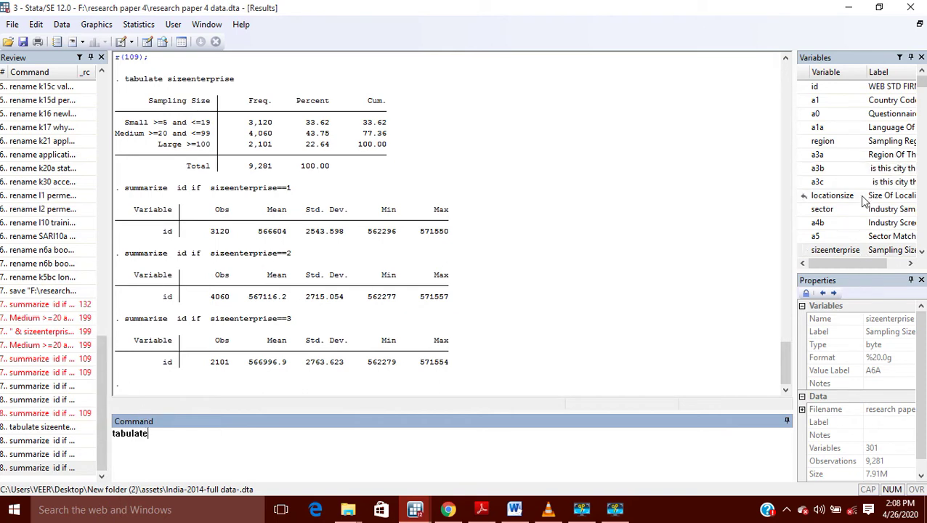
{"action": "double_click", "coordinate": [835, 250]}
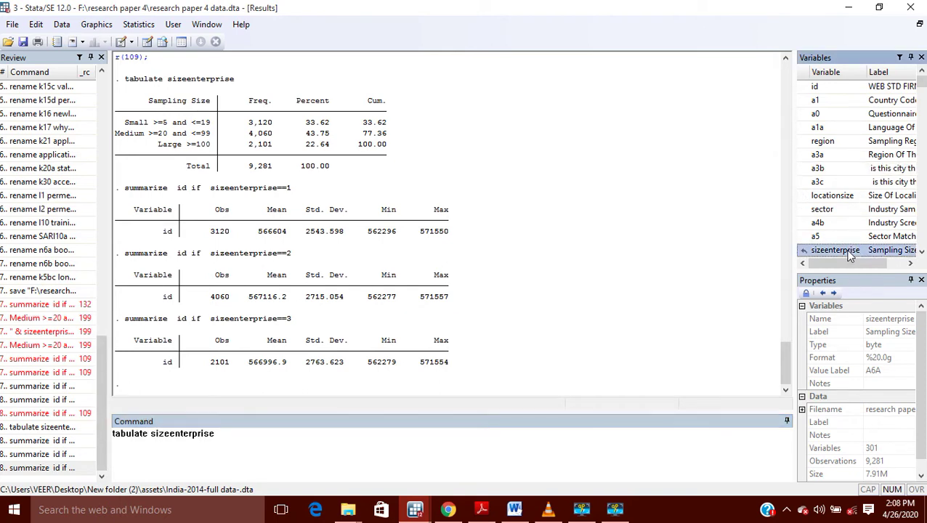
{"action": "key", "text": "Return"}
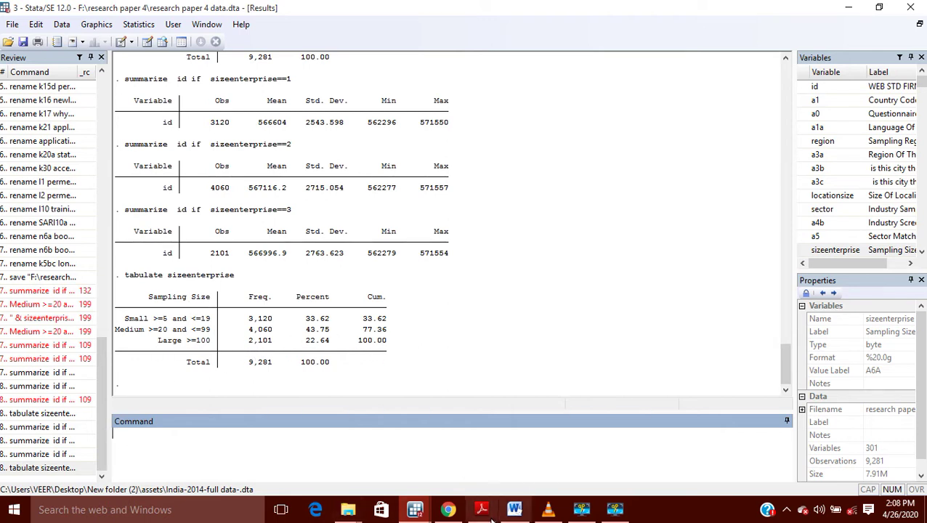
{"action": "left_click", "coordinate": [418, 512]}
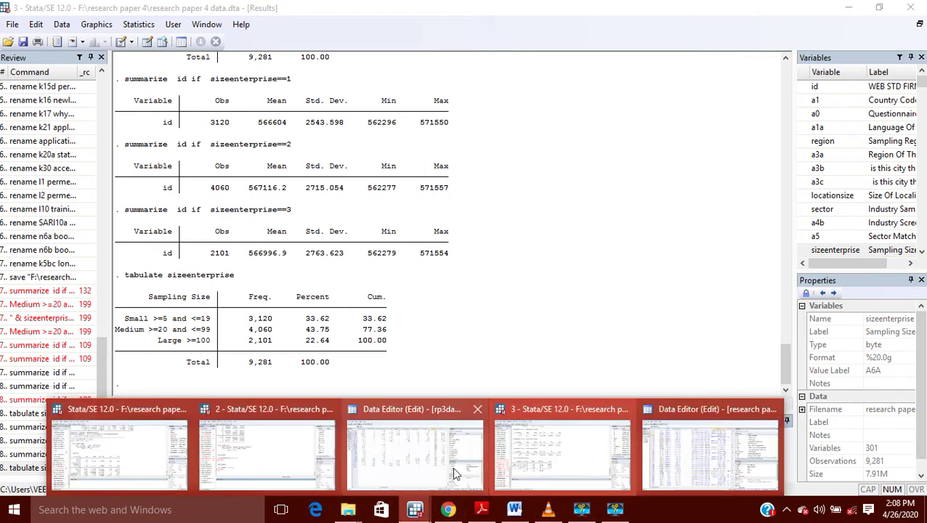
{"action": "left_click", "coordinate": [693, 459]}
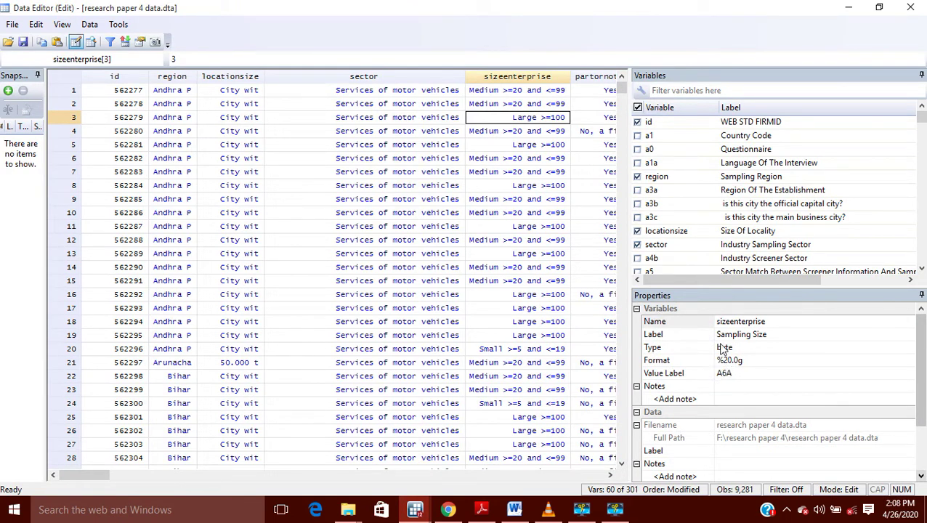
{"action": "left_click", "coordinate": [497, 91]}
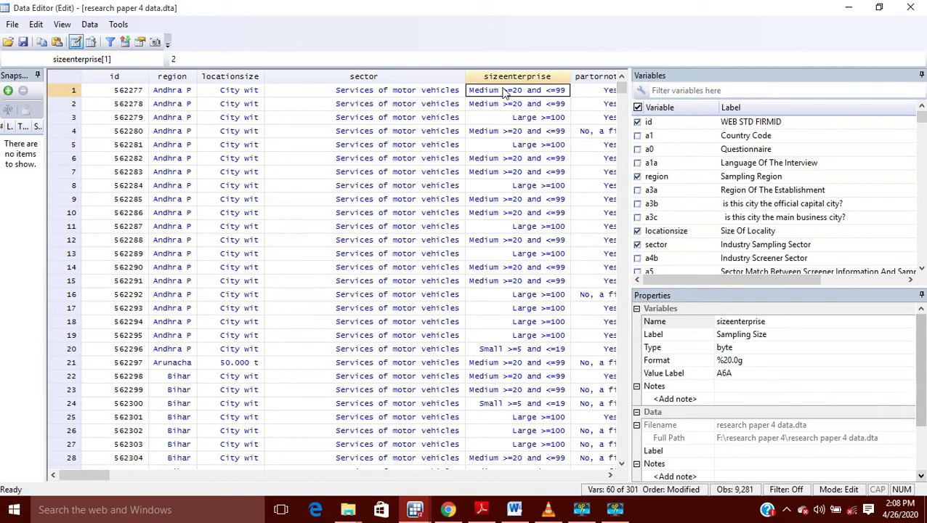
{"action": "right_click", "coordinate": [498, 94]}
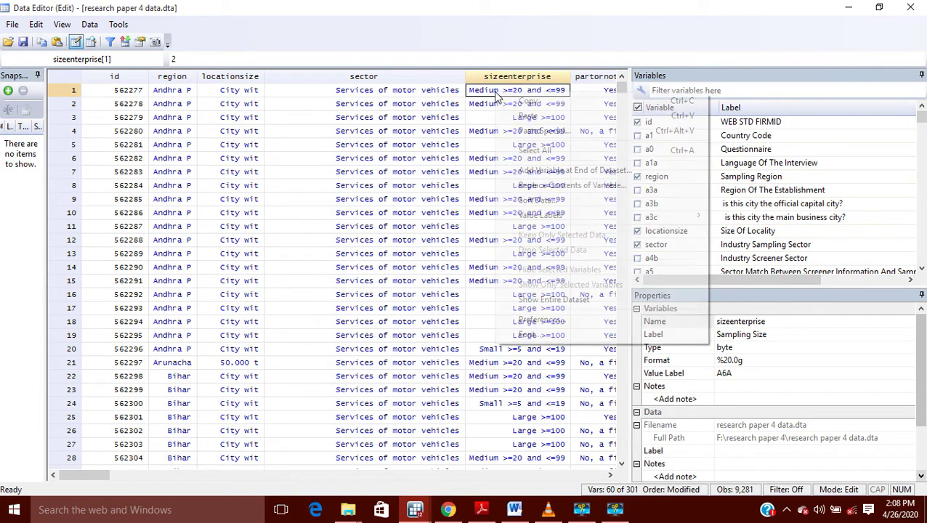
{"action": "mouse_move", "coordinate": [552, 216]}
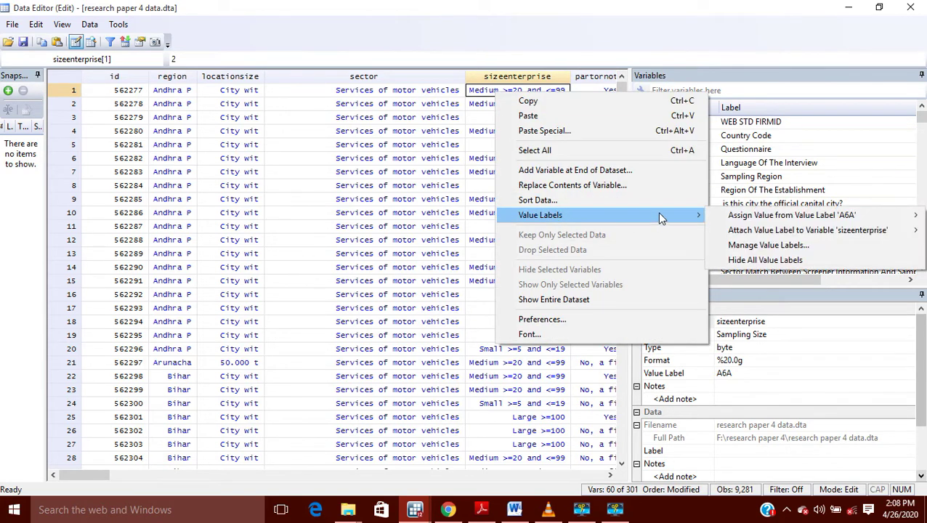
{"action": "mouse_move", "coordinate": [759, 217]}
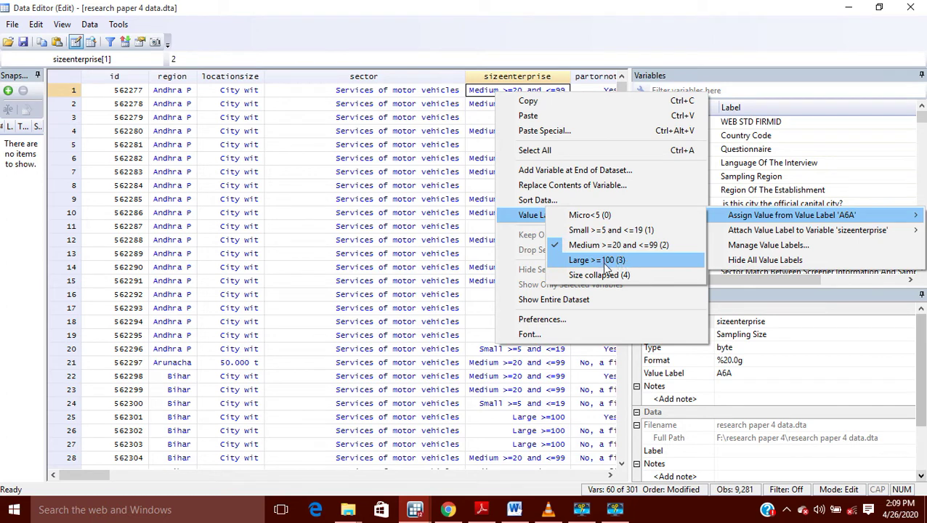
{"action": "left_click", "coordinate": [474, 228]}
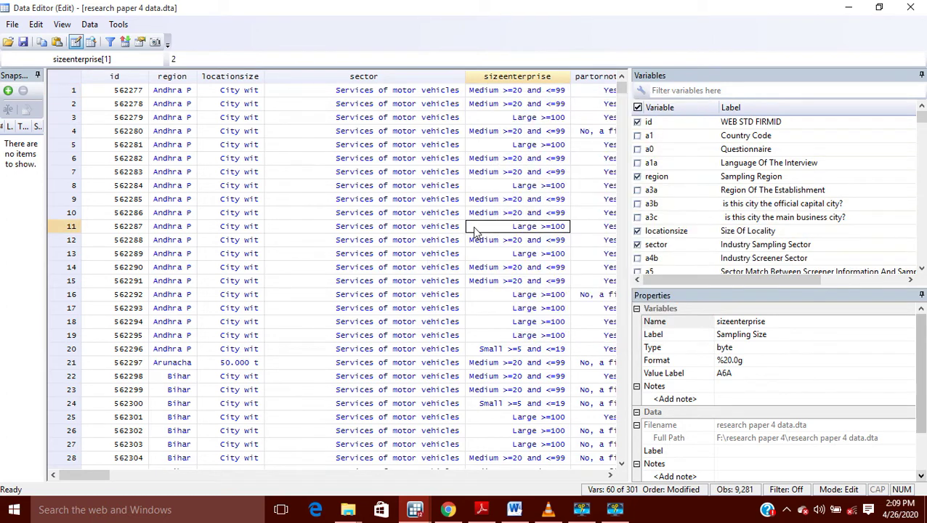
{"action": "left_click", "coordinate": [848, 13]}
Run summarize id if sizeenterprise==0, which returns 0 observations
{"action": "left_click", "coordinate": [145, 469]}
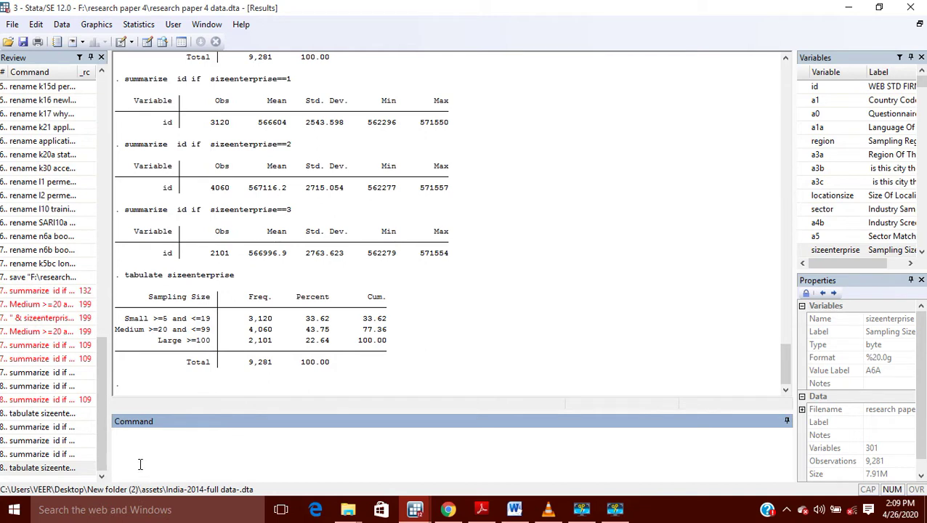
{"action": "type", "text": "summarize"}
{"action": "left_click", "coordinate": [820, 86]}
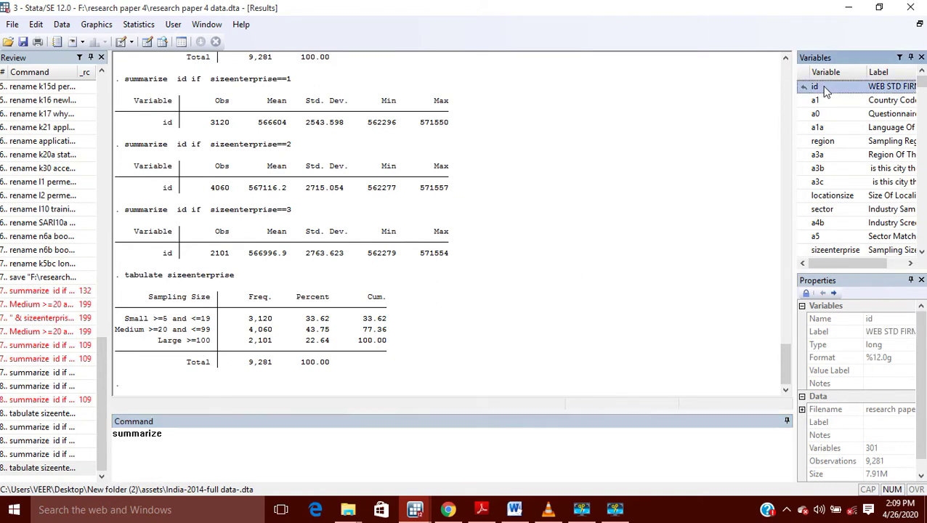
{"action": "type", "text": "idif"}
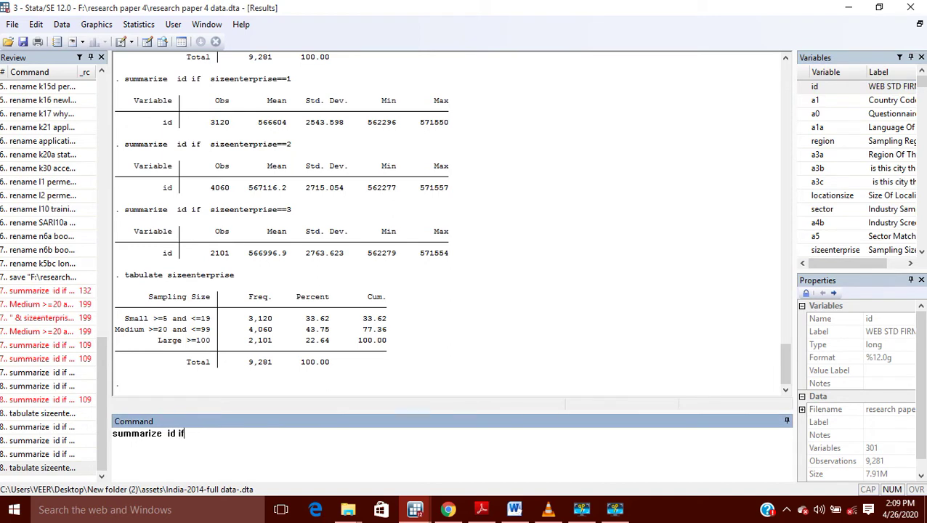
{"action": "left_click", "coordinate": [836, 250]}
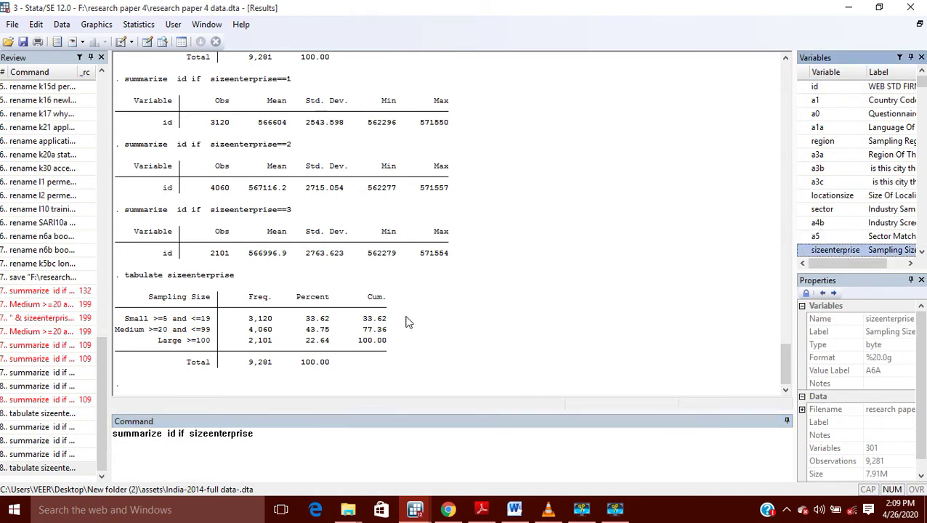
{"action": "type", "text": "==0"}
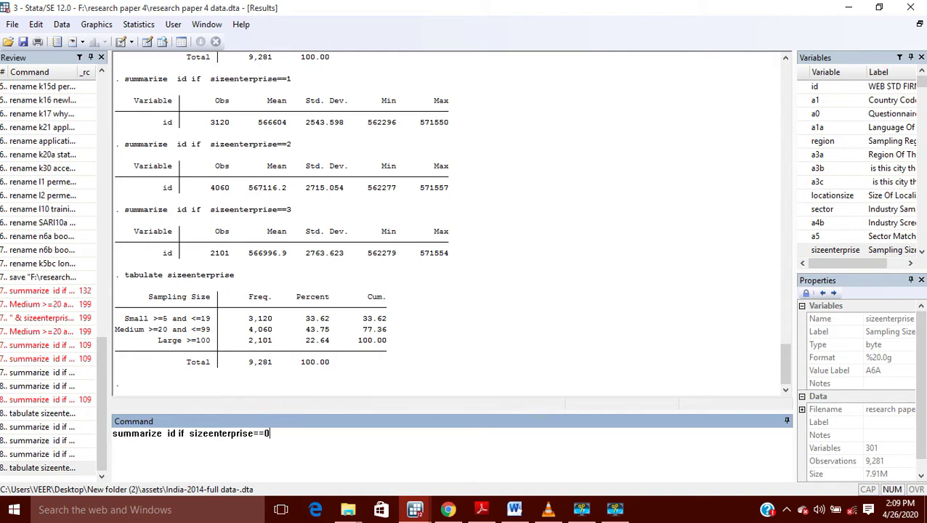
{"action": "key", "text": "Return"}
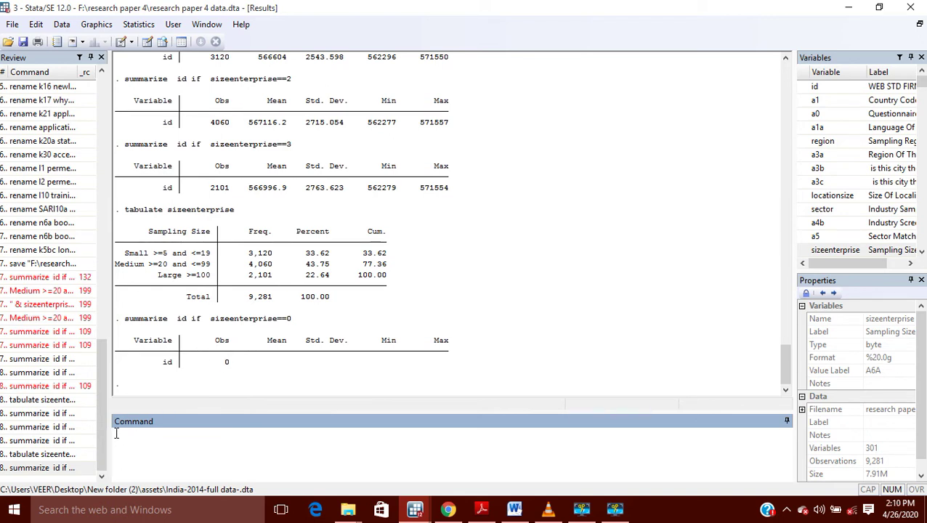
Rerun the summarize for code 1 and compare its 3120 observations with Small's 3,120
{"action": "left_click", "coordinate": [41, 468]}
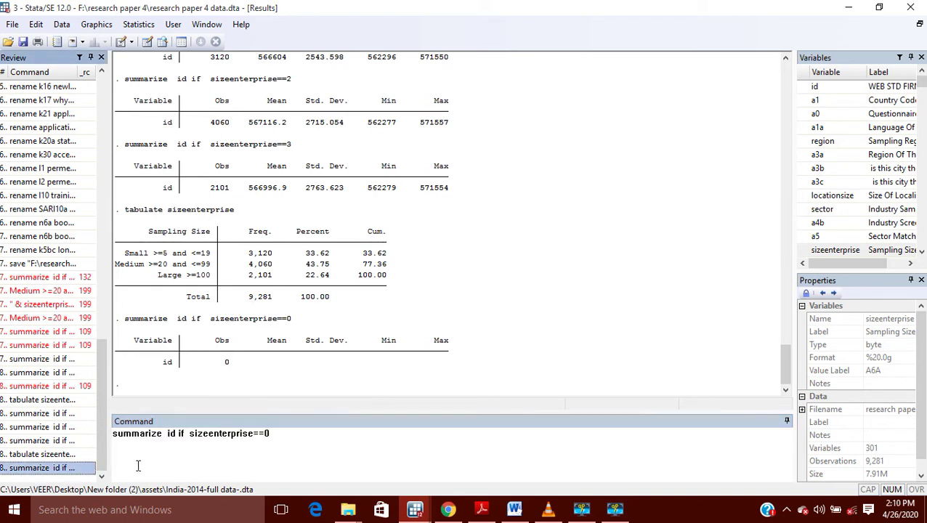
{"action": "left_click", "coordinate": [277, 434]}
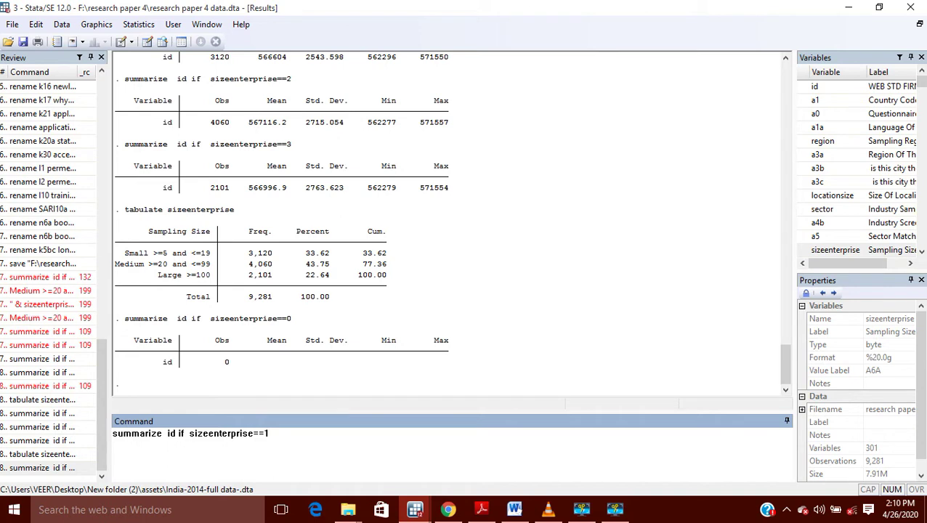
{"action": "key", "text": "Return"}
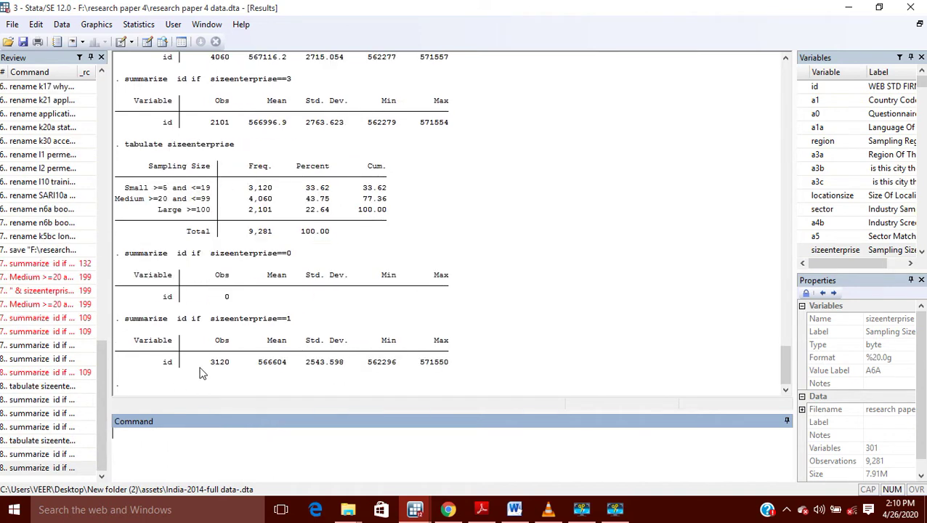
{"action": "left_click_drag", "start_coordinate": [206, 363], "coordinate": [234, 363]}
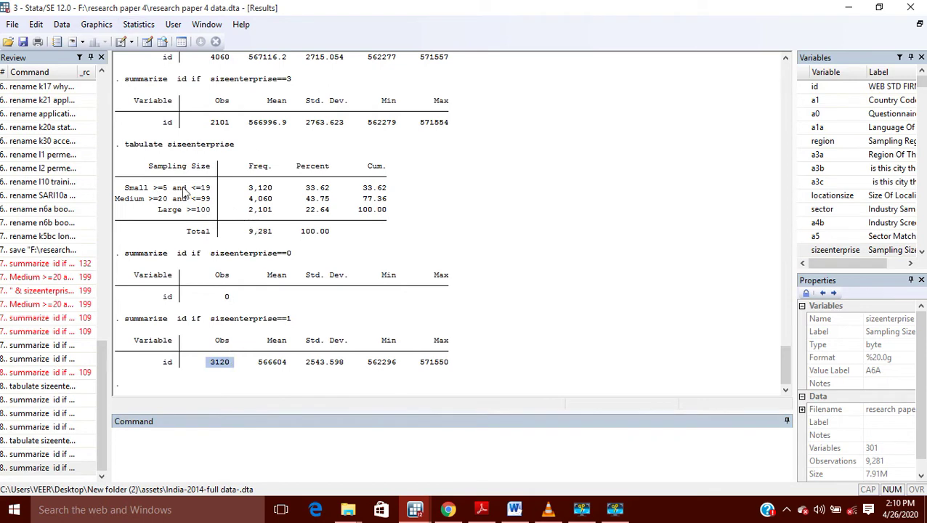
{"action": "left_click_drag", "start_coordinate": [126, 148], "coordinate": [202, 159]}
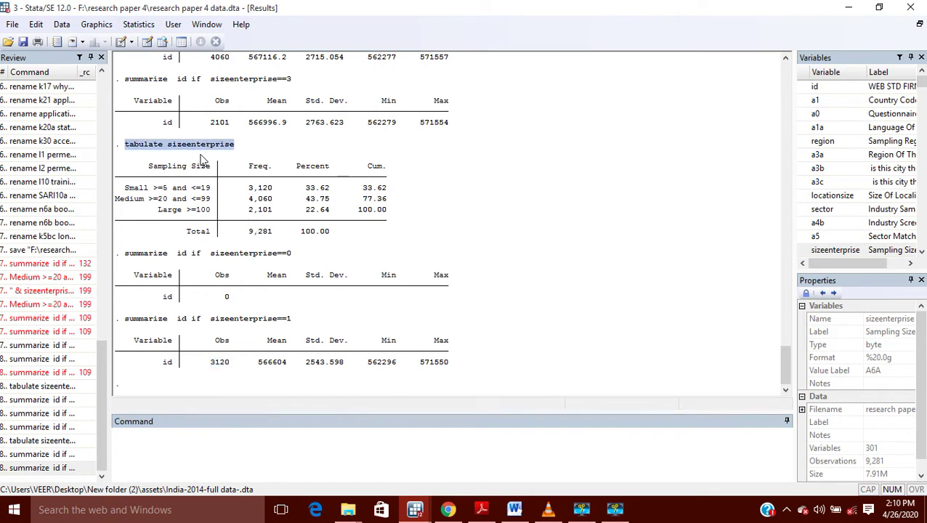
{"action": "left_click_drag", "start_coordinate": [249, 188], "coordinate": [275, 189]}
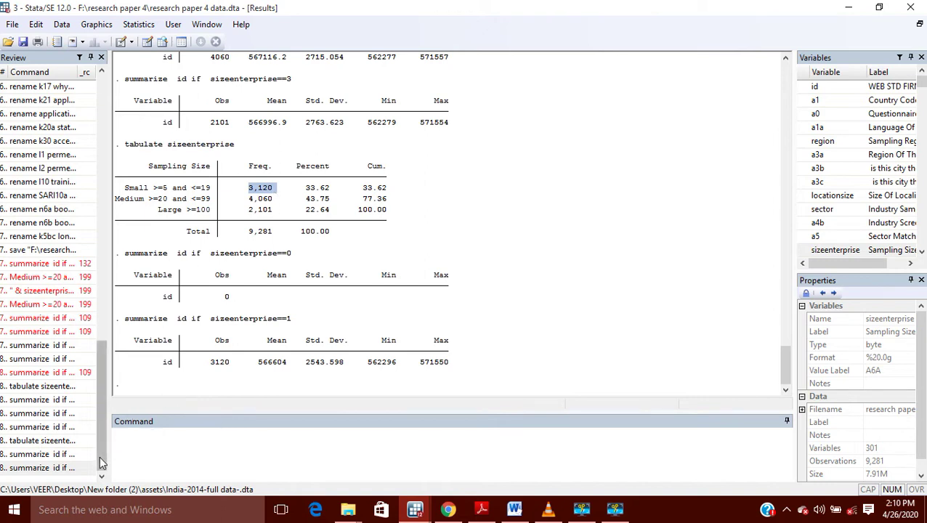
Rerun the summarize for code 2 and compare its 4060 observations with Medium's 4,060
{"action": "left_click", "coordinate": [43, 468]}
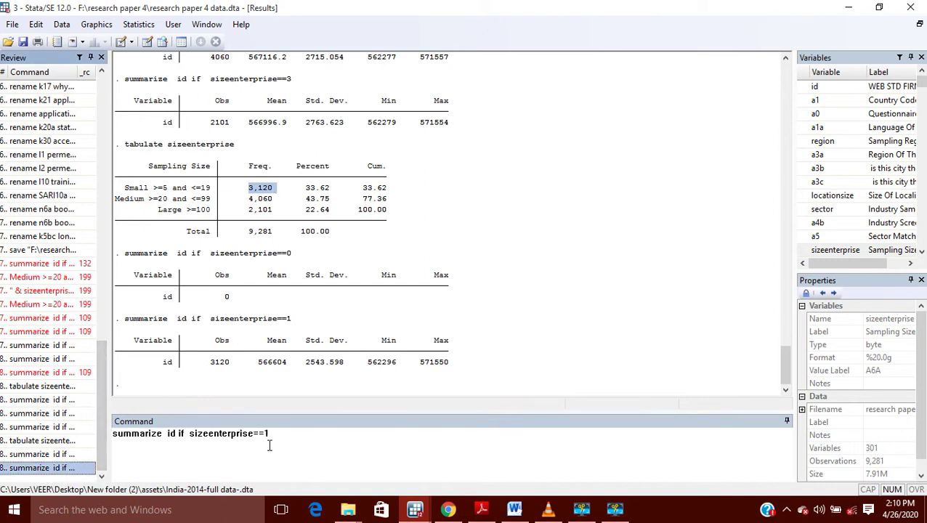
{"action": "left_click", "coordinate": [304, 433]}
{"action": "key", "text": "BackSpace"}
{"action": "type", "text": "2"}
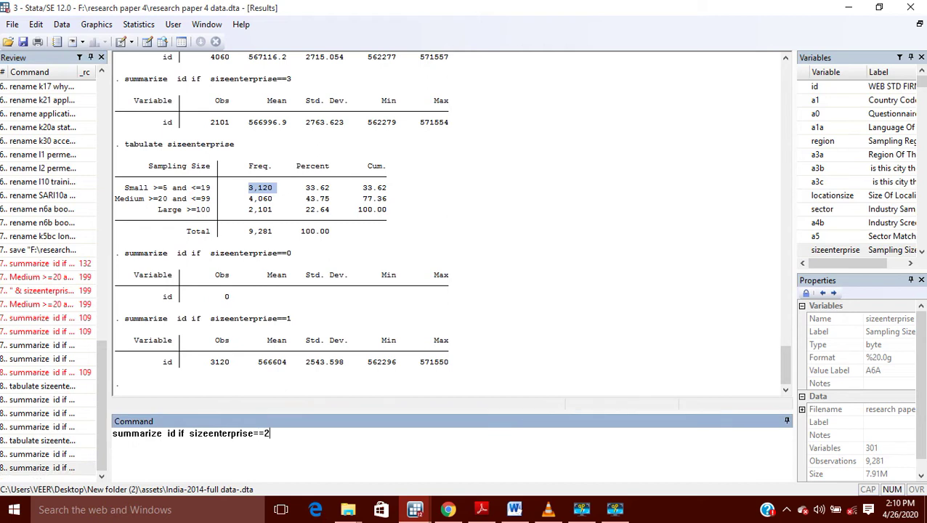
{"action": "key", "text": "Return"}
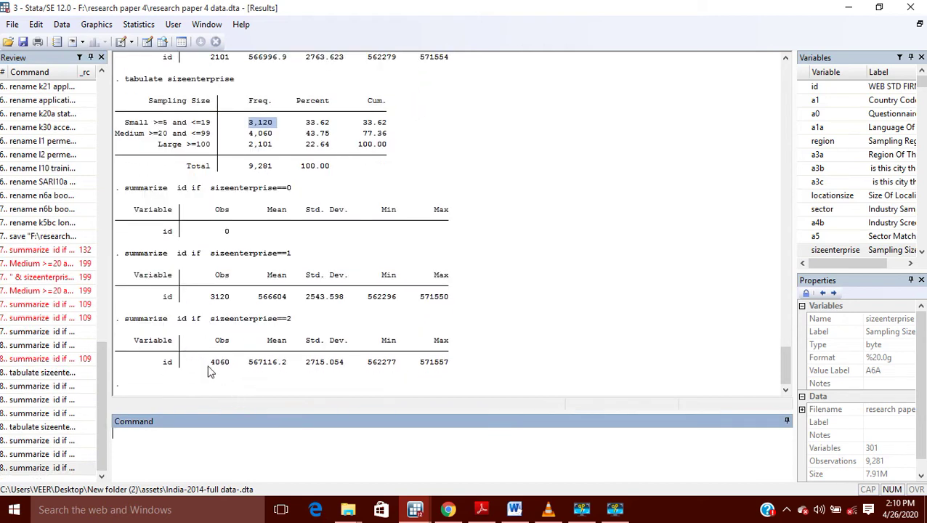
{"action": "left_click_drag", "start_coordinate": [209, 370], "coordinate": [229, 367]}
{"action": "left_click", "coordinate": [254, 141]}
{"action": "left_click_drag", "start_coordinate": [248, 133], "coordinate": [272, 135]}
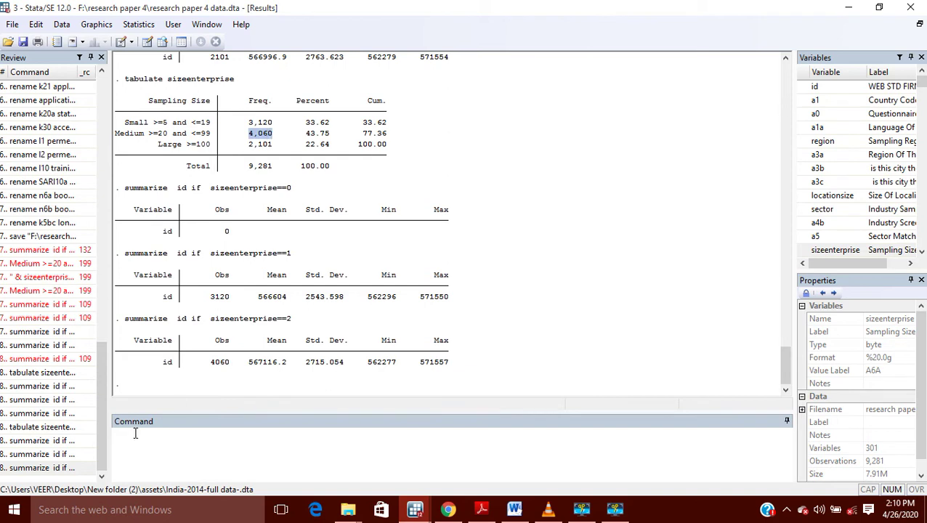
Rerun the summarize for sizeenterprise code 3, giving 2101 observations
{"action": "left_click", "coordinate": [73, 469]}
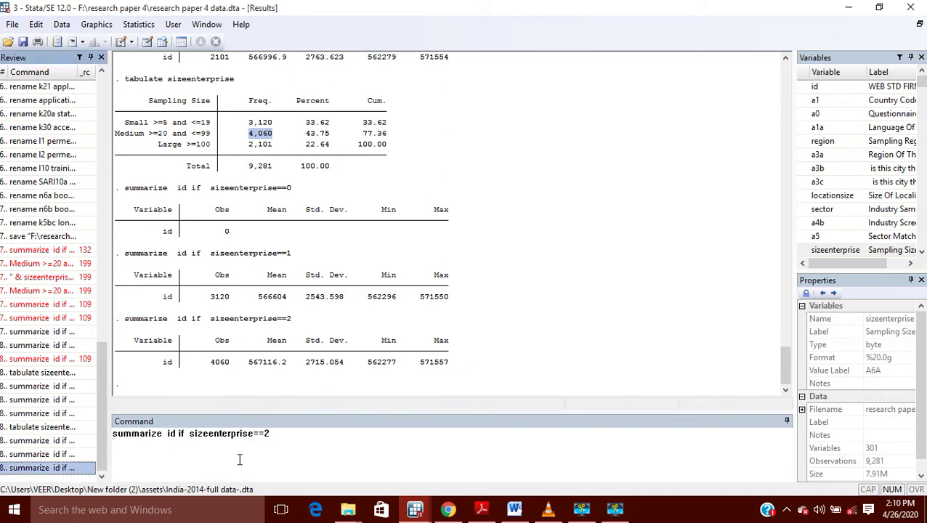
{"action": "left_click", "coordinate": [288, 434]}
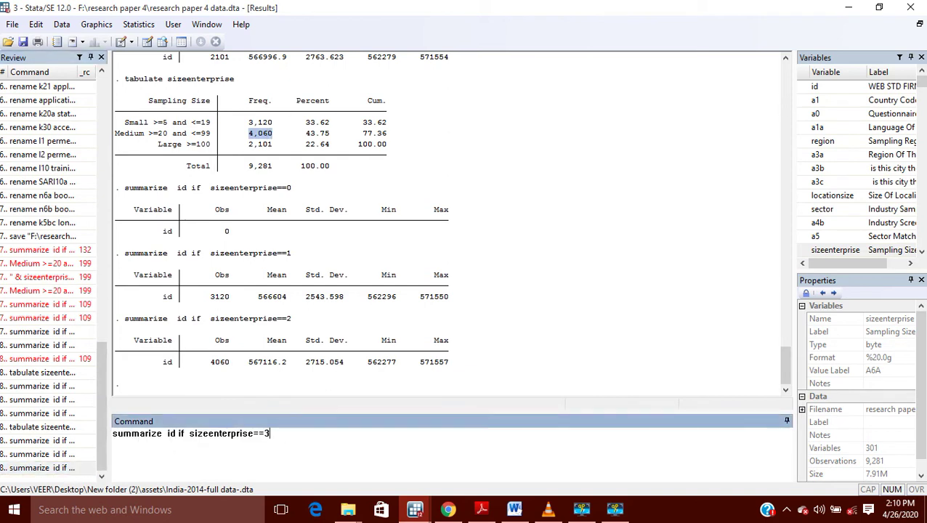
{"action": "key", "text": "Return"}
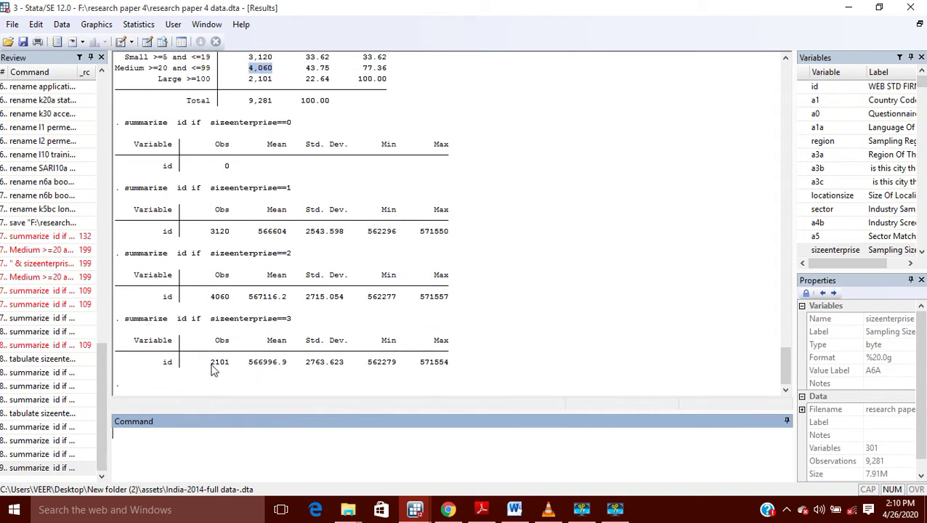
{"action": "left_click_drag", "start_coordinate": [210, 361], "coordinate": [230, 363]}
{"action": "left_click_drag", "start_coordinate": [249, 79], "coordinate": [281, 91]}
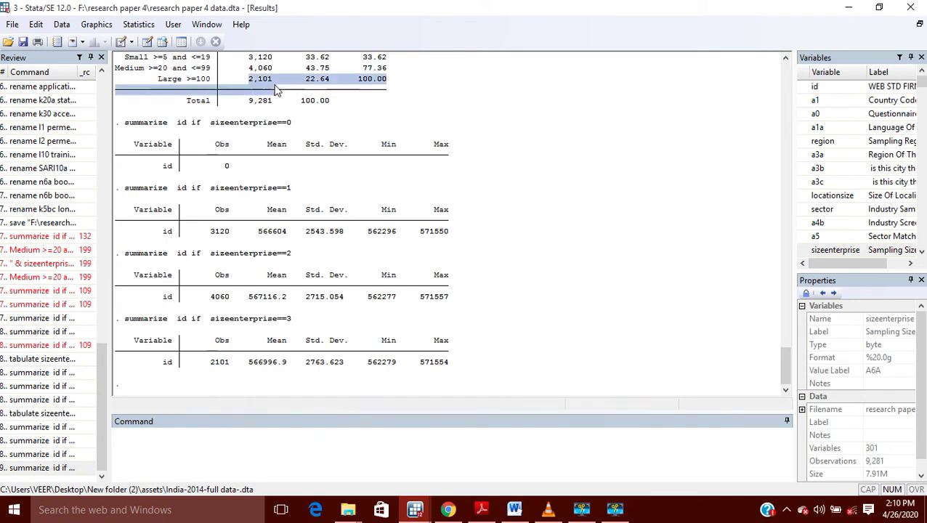
{"action": "left_click", "coordinate": [172, 387]}
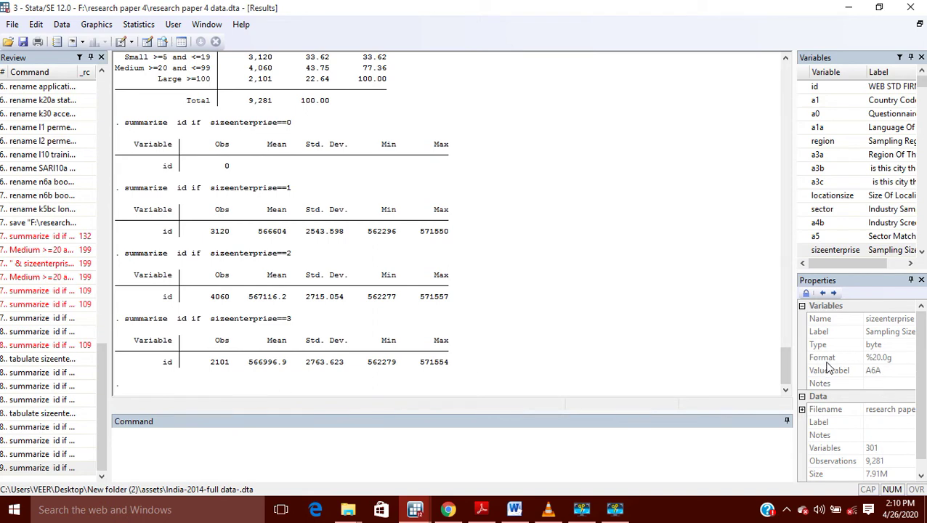
{"action": "left_click", "coordinate": [873, 345]}
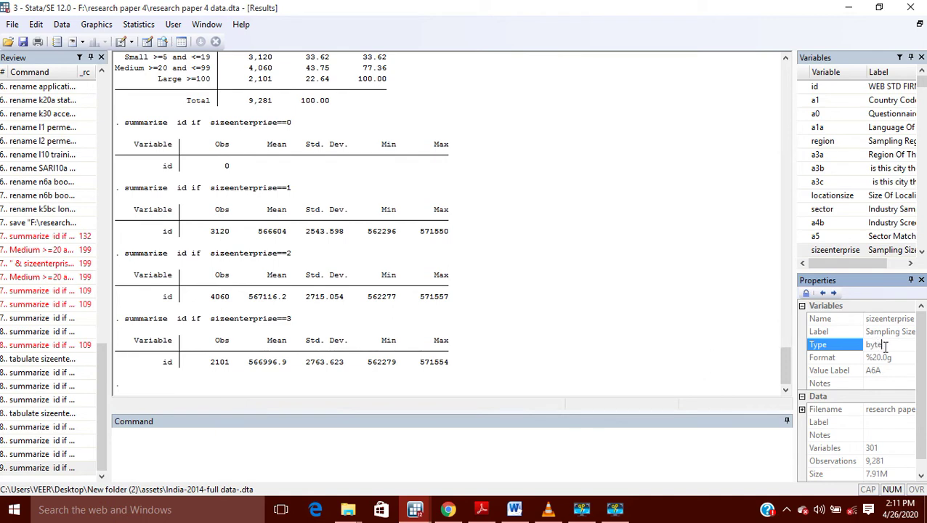
{"action": "left_click_drag", "start_coordinate": [881, 345], "coordinate": [867, 345]}
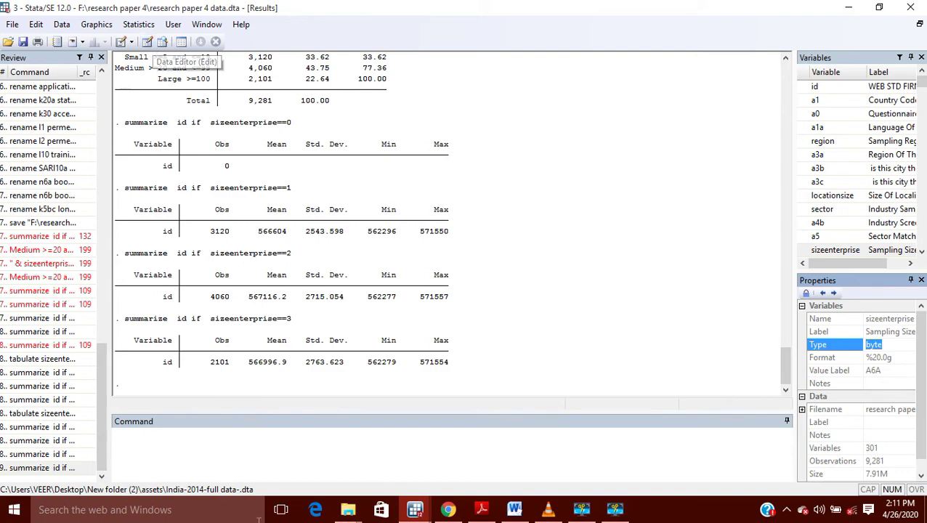
{"action": "mouse_move", "coordinate": [415, 512]}
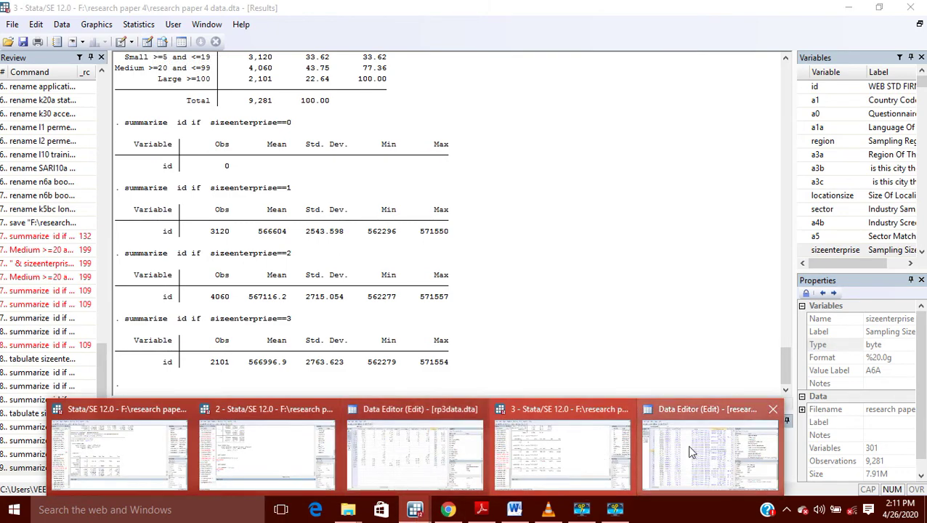
{"action": "left_click", "coordinate": [415, 464]}
{"action": "mouse_move", "coordinate": [95, 474]}
{"action": "left_mouse_down"}
{"action": "mouse_move", "coordinate": [207, 479]}
{"action": "mouse_move", "coordinate": [237, 489]}
{"action": "mouse_move", "coordinate": [138, 475]}
{"action": "mouse_move", "coordinate": [96, 482]}
{"action": "left_mouse_up"}
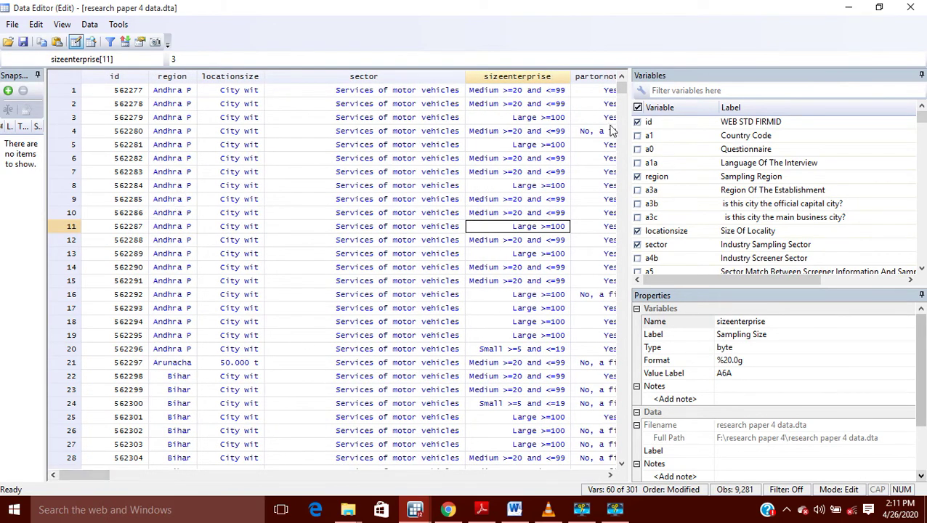
{"action": "left_click", "coordinate": [847, 7]}
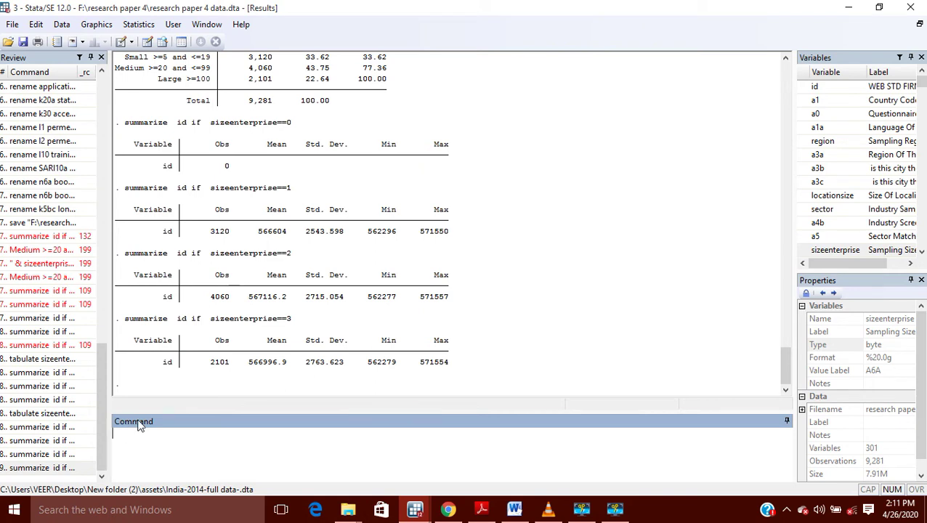
Compose summarize id if sizeenterprise=="smallenterprise" in the Command box without running it
{"action": "type", "text": "sum"}
{"action": "key", "text": "BackSpace"}
{"action": "double_click", "coordinate": [869, 251]}
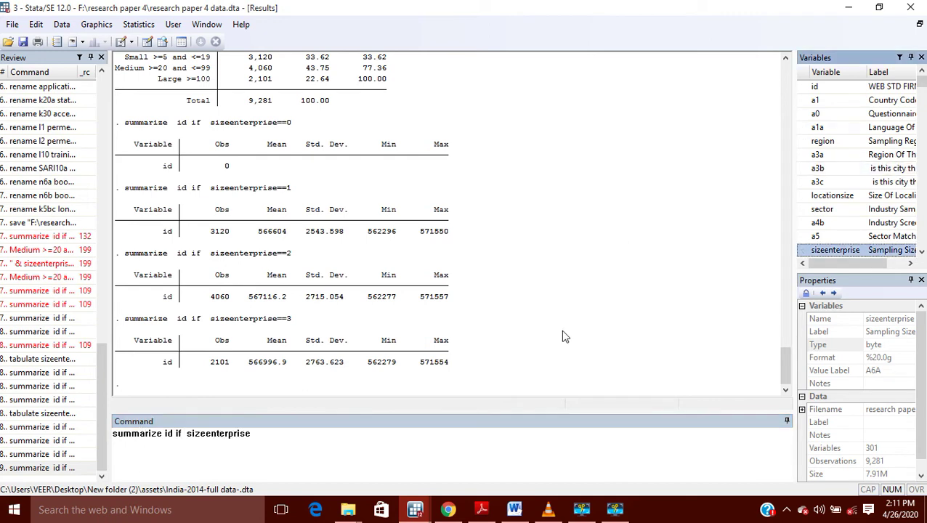
{"action": "left_click", "coordinate": [271, 433]}
{"action": "type", "text": "=="}
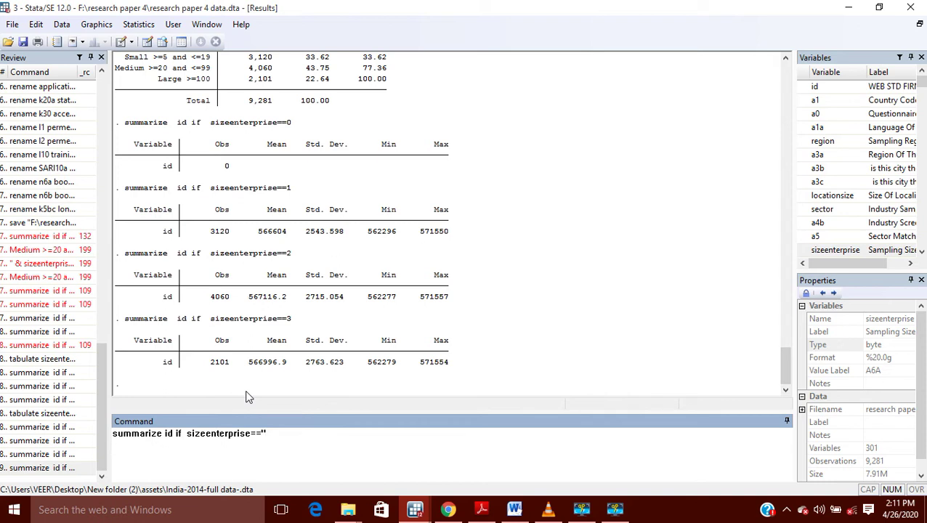
{"action": "type", "text": "smallenterprise"}
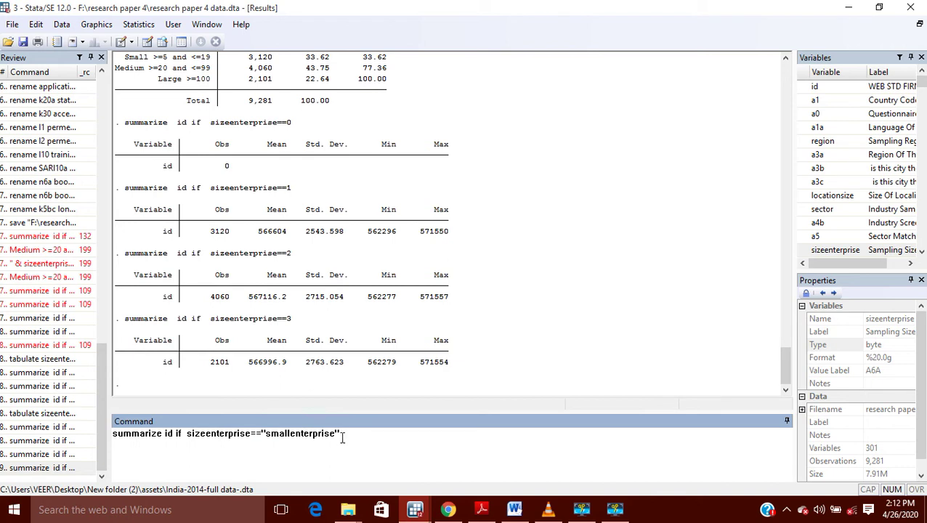
{"action": "key", "text": "ctrl+a"}
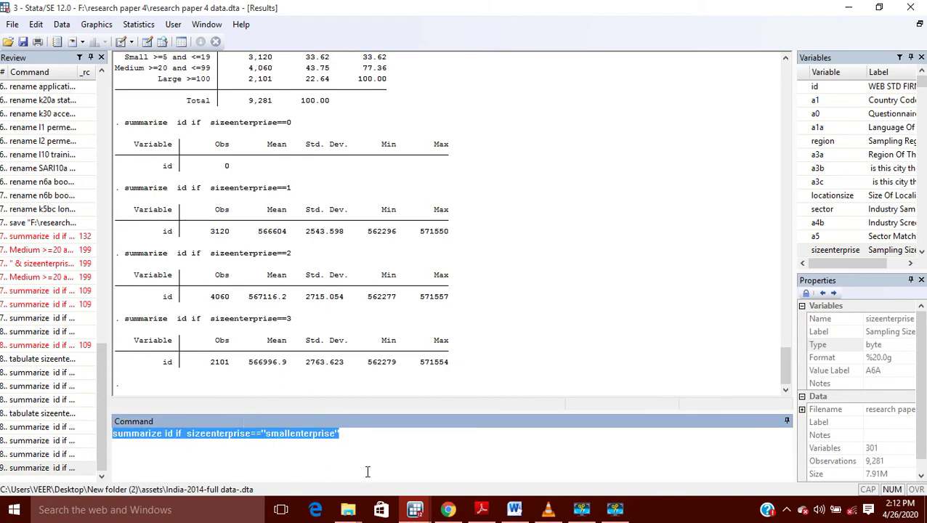
{"action": "left_click", "coordinate": [356, 433]}
Run the string-condition summarize, getting type mismatch r(109), and highlight sizeenterprise's byte type
{"action": "key", "text": "Return"}
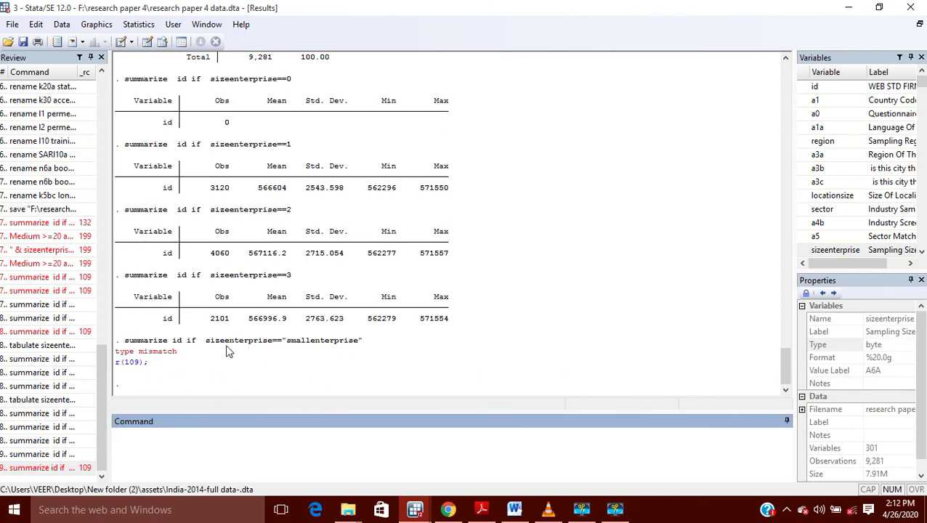
{"action": "left_click", "coordinate": [883, 344]}
{"action": "left_click_drag", "start_coordinate": [885, 344], "coordinate": [863, 346]}
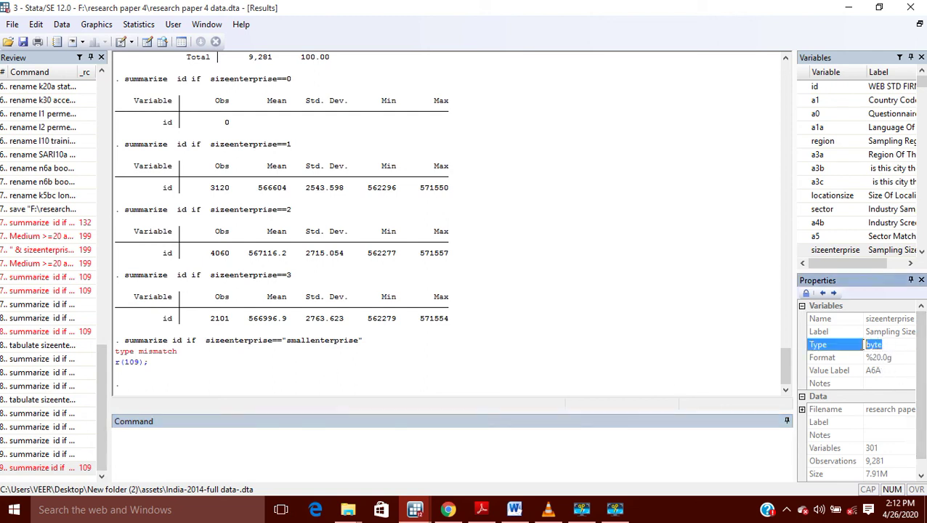